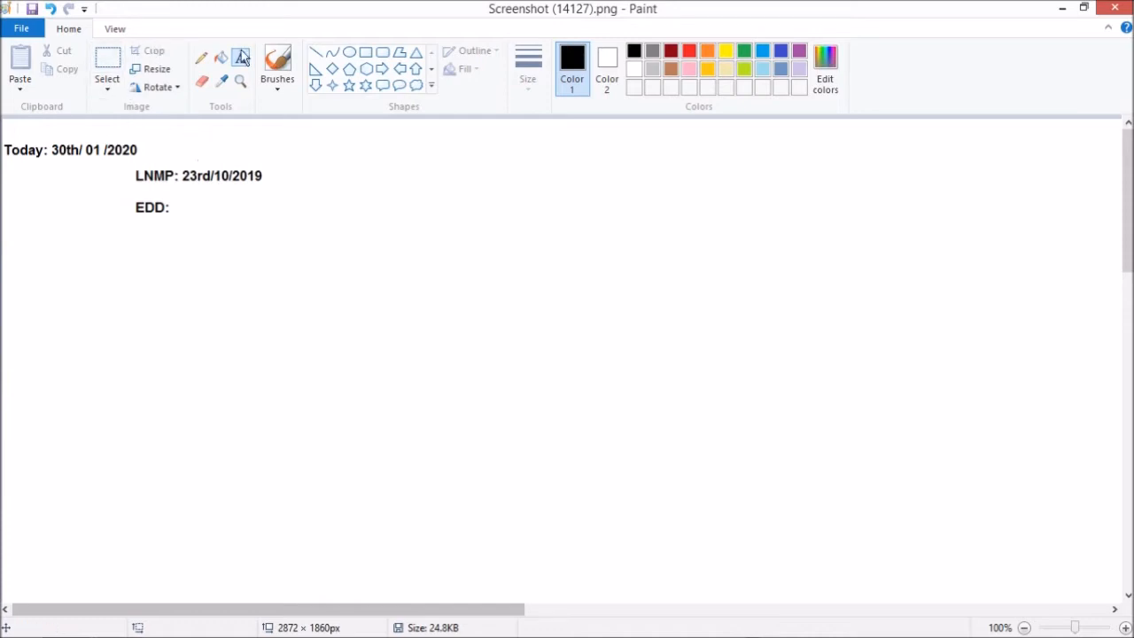
With the brush, tick today's date and the LNMP date as checked.
left_click(277, 62)
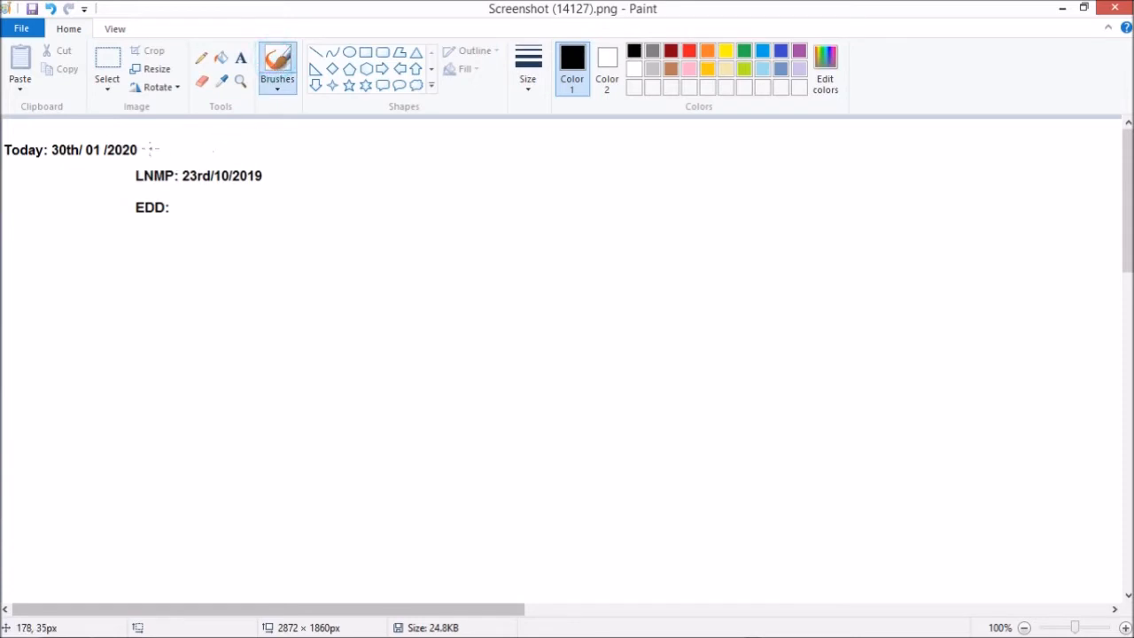
left_click_drag(149, 146, 166, 140)
left_click_drag(270, 170, 288, 157)
Hand-write the EDD as 30|07|2020 and add a WoA heading above the table area.
mouse_move(180, 201)
left_mouse_down()
mouse_move(182, 214)
mouse_move(211, 226)
mouse_move(228, 209)
mouse_move(248, 232)
mouse_move(275, 213)
mouse_move(285, 227)
left_mouse_up()
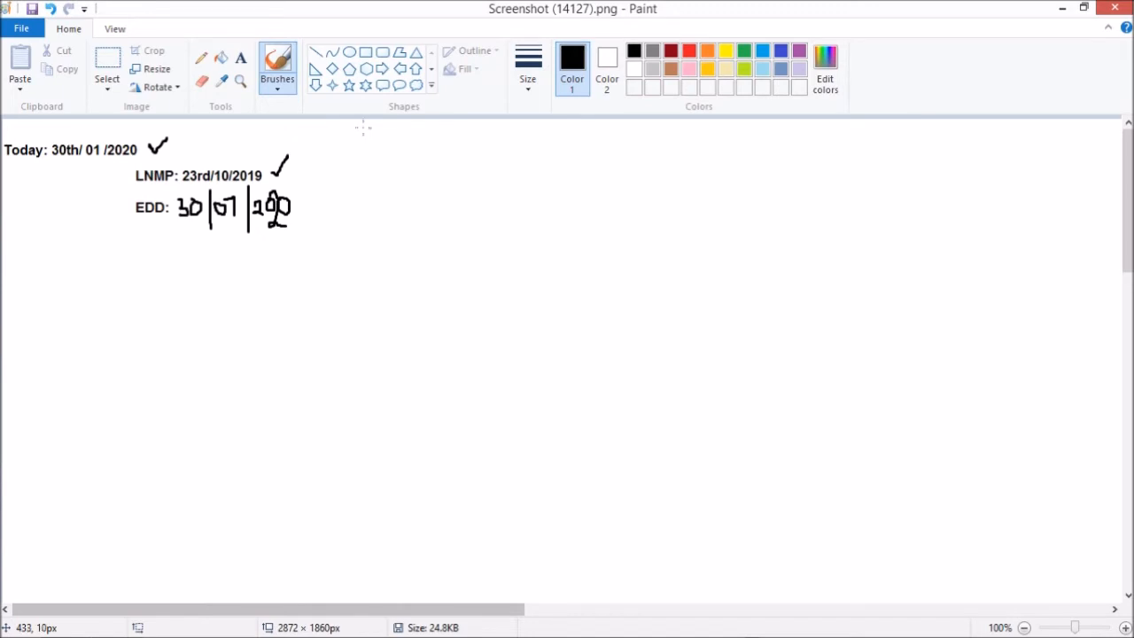
mouse_move(363, 126)
left_mouse_down()
mouse_move(375, 138)
mouse_move(405, 122)
mouse_move(413, 133)
left_mouse_up()
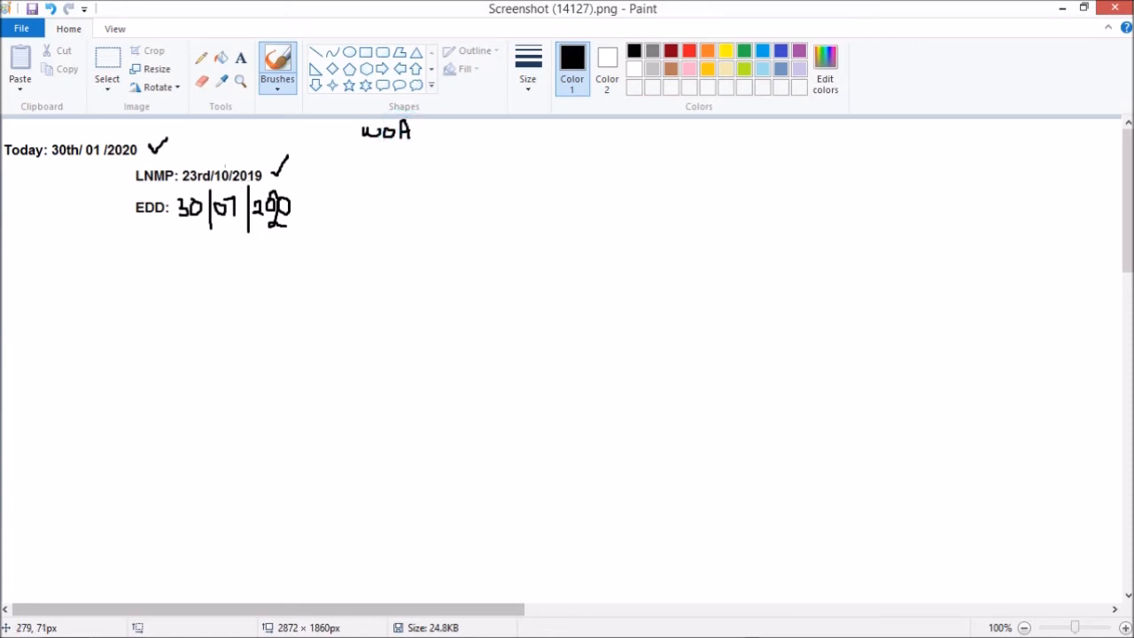
left_click(221, 163)
Bracket the LNMP month, underline today's month and write the month initials O, N, D, J.
mouse_move(222, 168)
left_mouse_down()
mouse_move(301, 137)
mouse_move(337, 177)
left_mouse_up()
left_click_drag(86, 163, 113, 165)
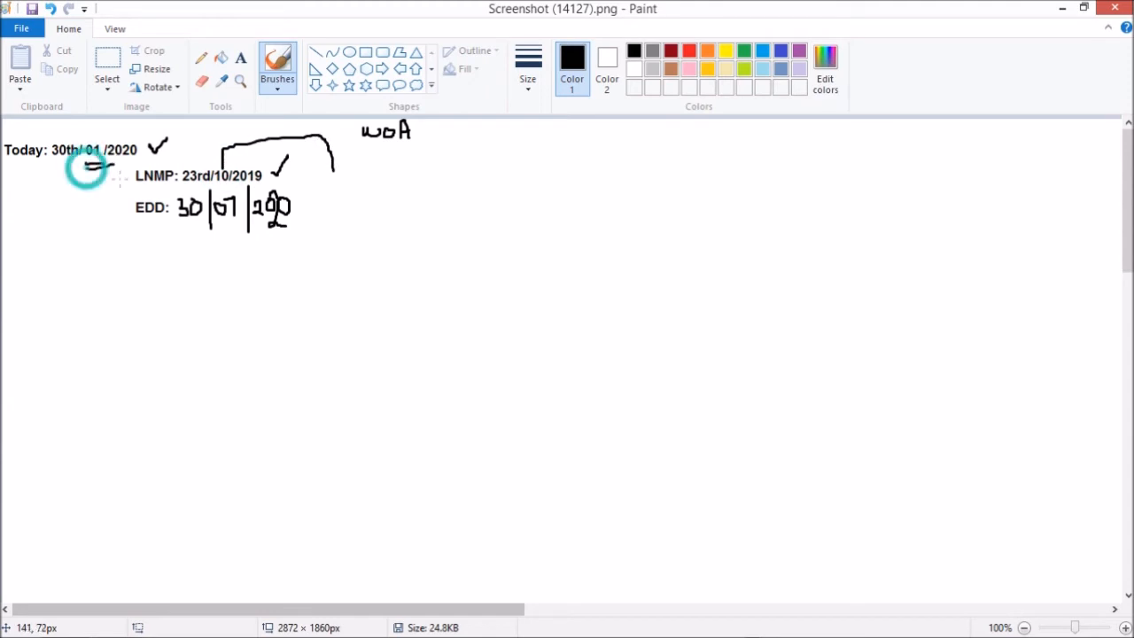
left_click_drag(394, 164, 396, 165)
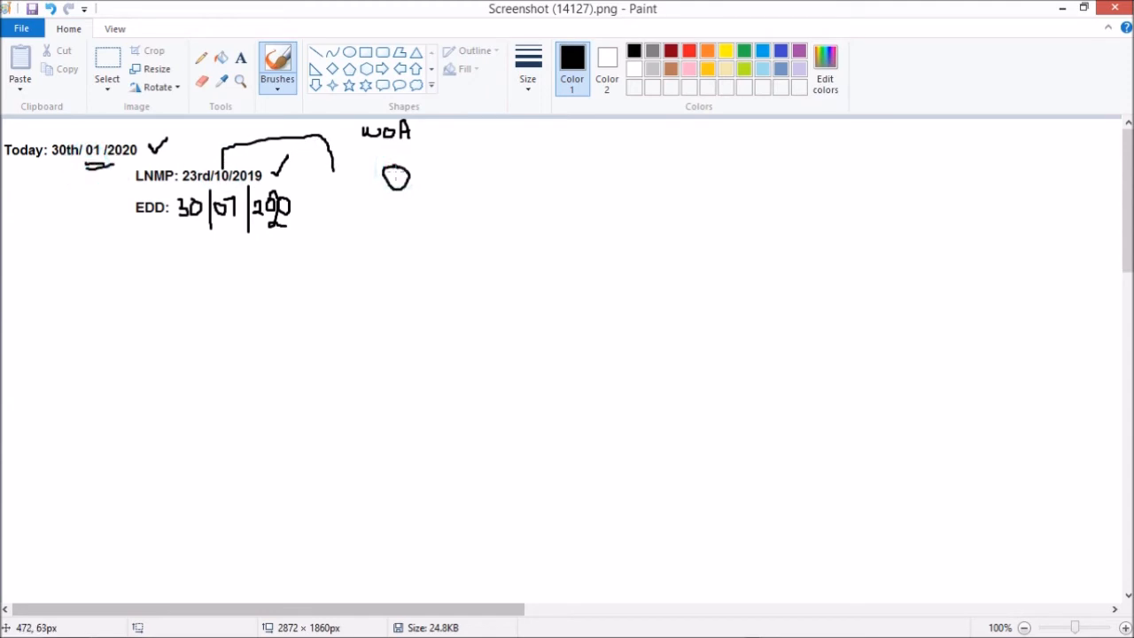
mouse_move(390, 206)
left_mouse_down()
mouse_move(390, 226)
mouse_move(408, 230)
mouse_move(391, 270)
mouse_move(418, 283)
mouse_move(387, 310)
left_mouse_up()
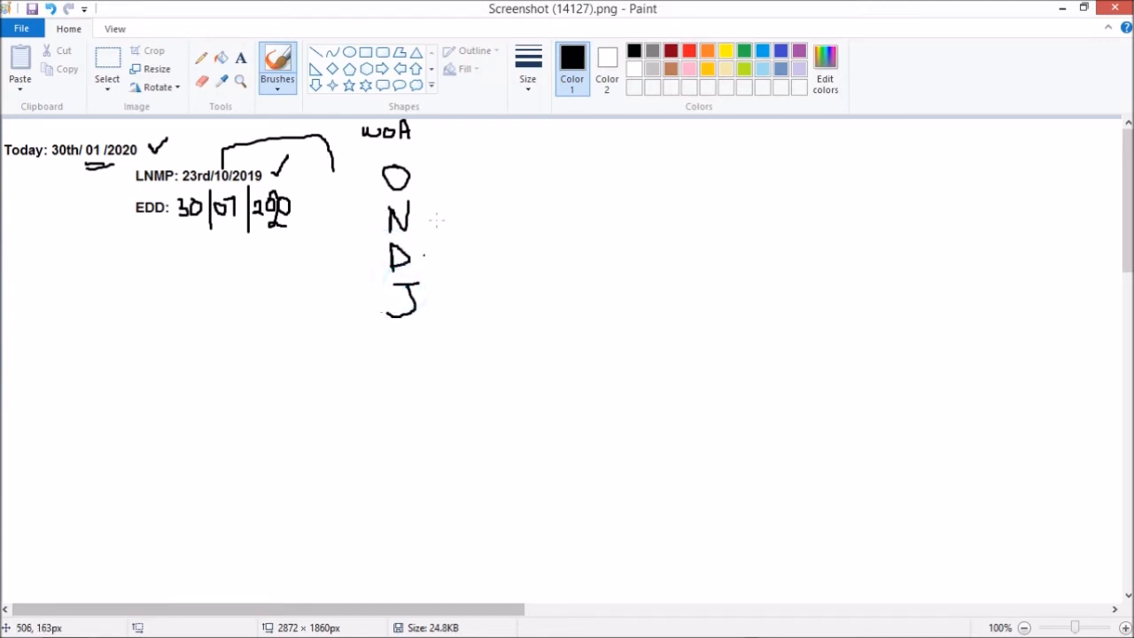
Rule the table's column lines and draw an arrow toward October's extra days.
left_click_drag(422, 155, 432, 344)
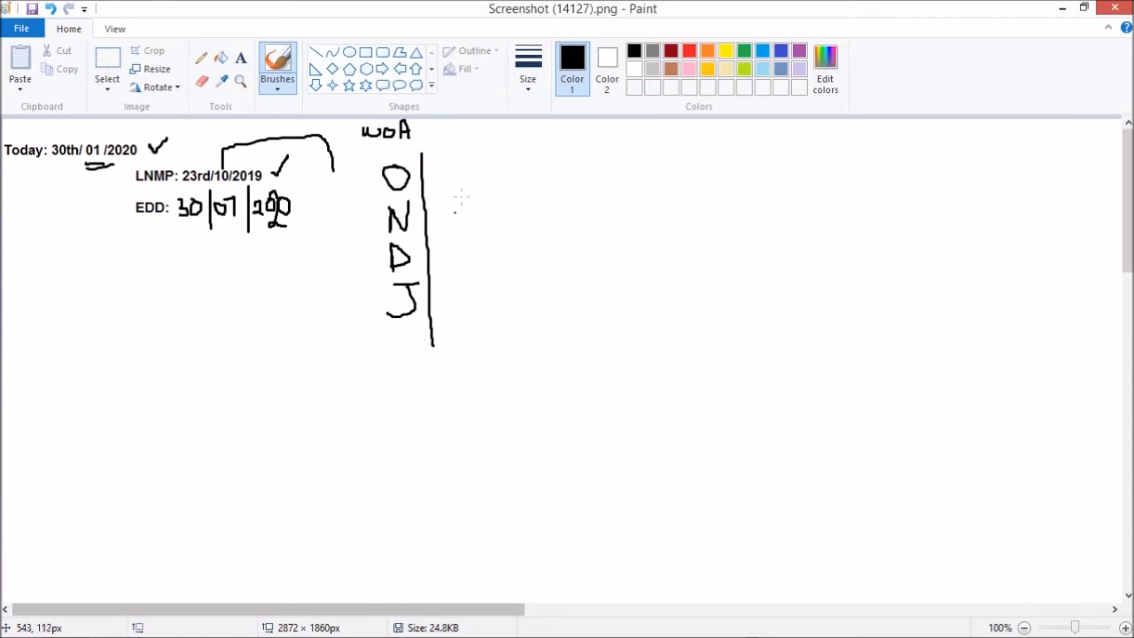
left_click_drag(479, 151, 487, 350)
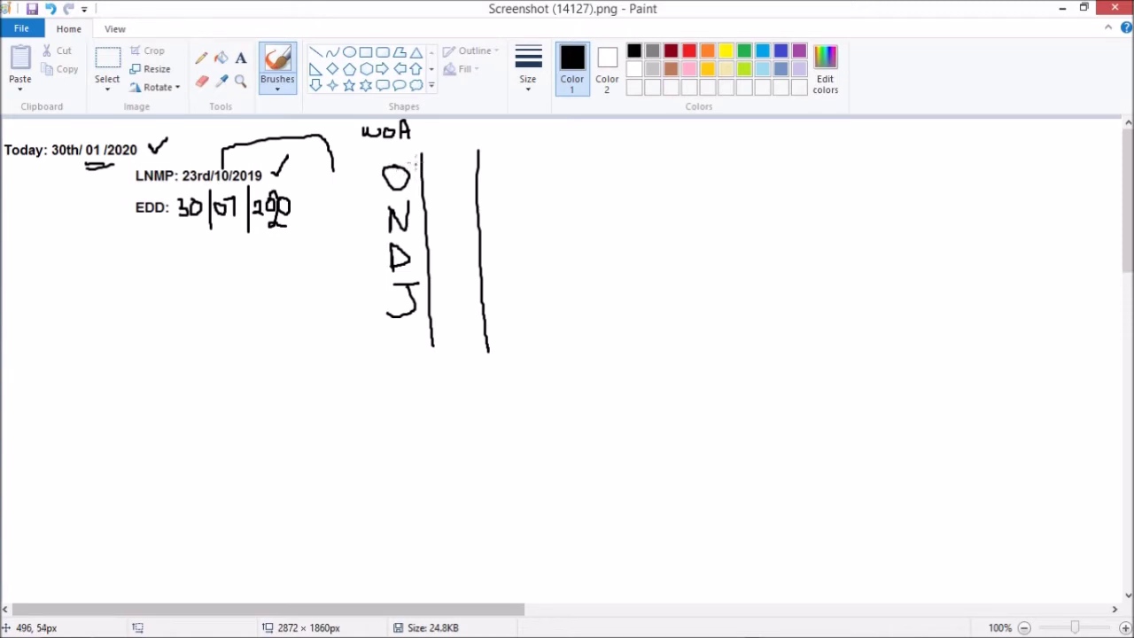
mouse_move(421, 152)
left_mouse_down()
mouse_move(423, 170)
mouse_move(455, 193)
mouse_move(436, 235)
mouse_move(452, 232)
mouse_move(445, 270)
mouse_move(459, 269)
mouse_move(439, 315)
mouse_move(458, 321)
left_mouse_up()
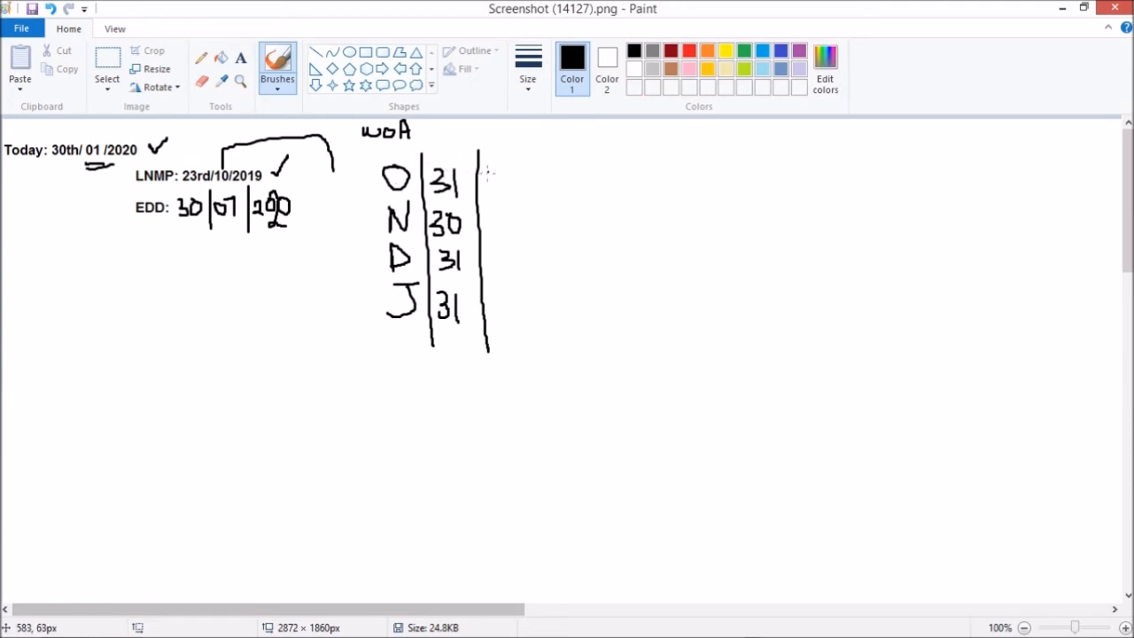
mouse_move(465, 177)
left_mouse_down()
mouse_move(512, 190)
mouse_move(519, 178)
mouse_move(523, 190)
left_mouse_up()
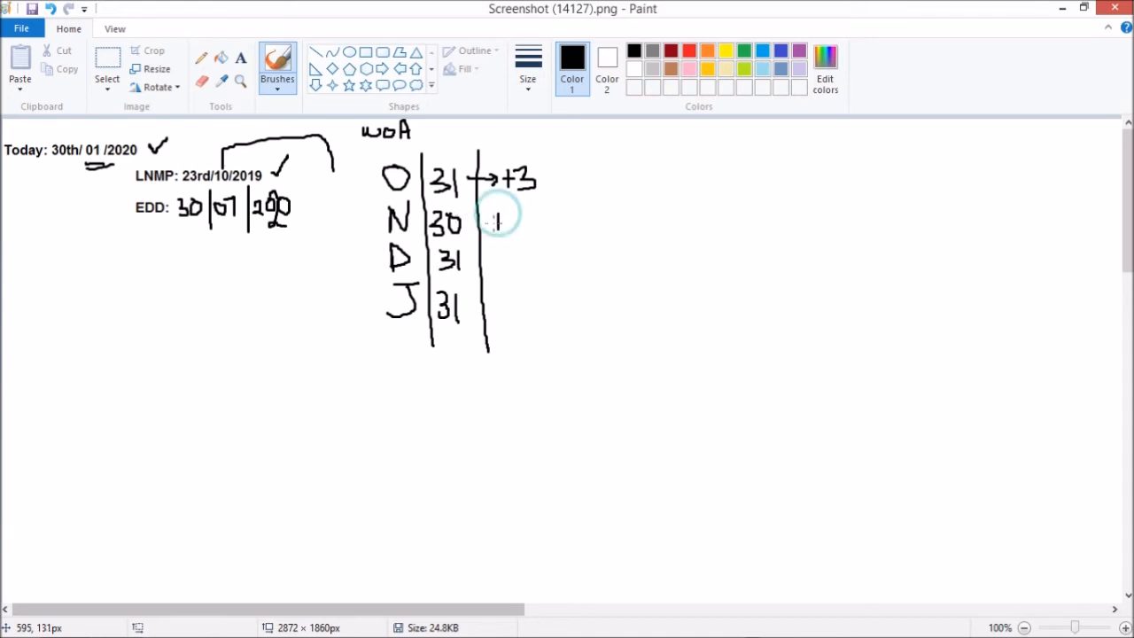
Write +1 for November, box the 8d total and note it as 1w 1d below.
mouse_move(498, 209)
left_mouse_down()
mouse_move(498, 229)
mouse_move(507, 219)
mouse_move(524, 230)
mouse_move(499, 265)
mouse_move(522, 262)
mouse_move(512, 276)
left_mouse_up()
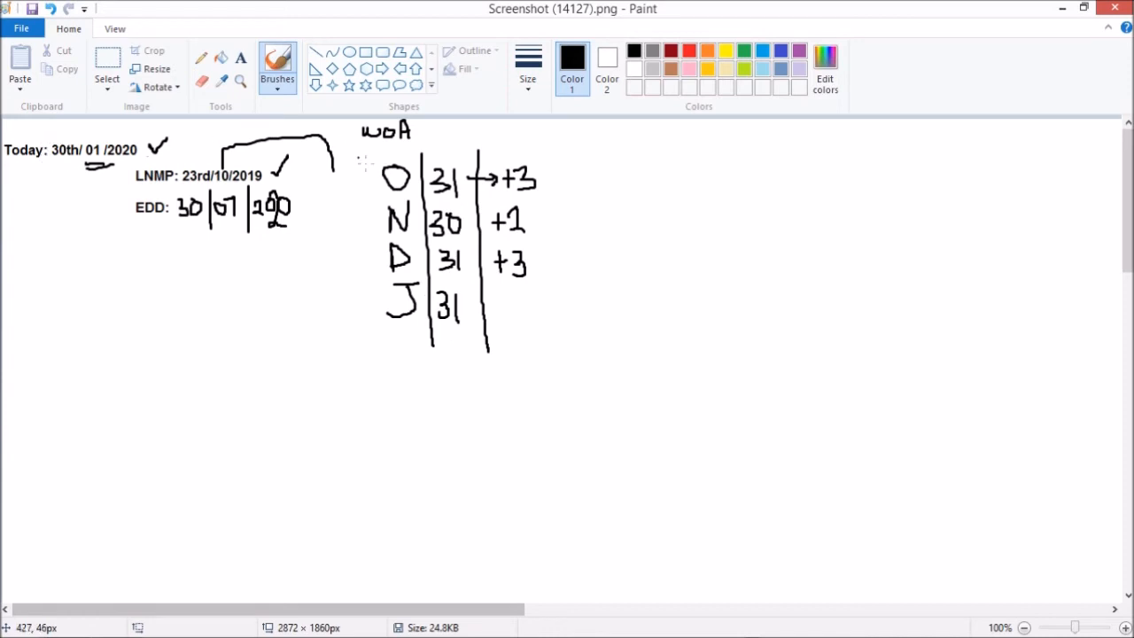
mouse_move(487, 329)
left_mouse_down()
mouse_move(554, 324)
mouse_move(563, 377)
mouse_move(549, 389)
mouse_move(487, 394)
mouse_move(485, 344)
left_mouse_up()
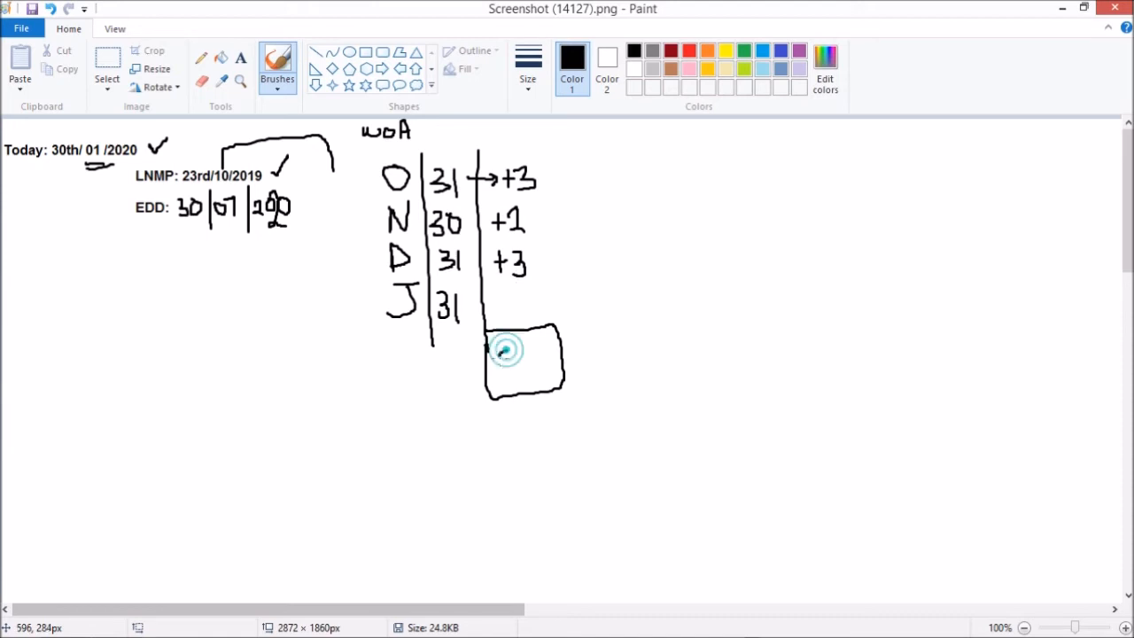
mouse_move(501, 349)
left_mouse_down()
mouse_move(509, 372)
mouse_move(528, 367)
left_mouse_up()
mouse_move(494, 409)
left_mouse_down()
mouse_move(496, 433)
mouse_move(556, 436)
left_mouse_up()
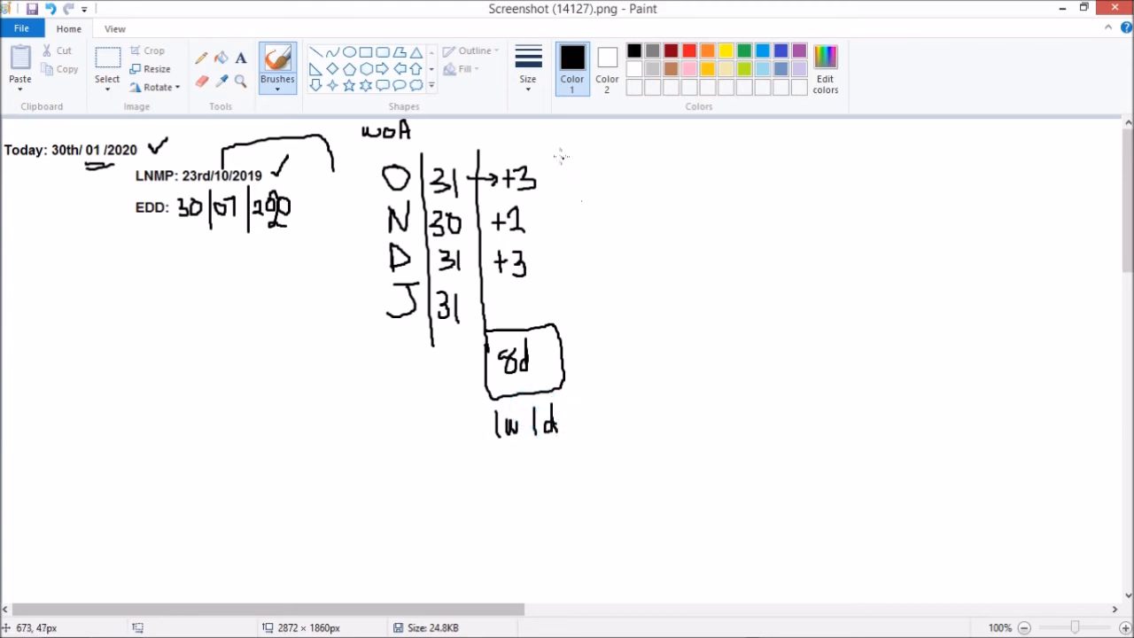
Close the extra-days column, underline the LNMP 23rd/10 and bracket the first two extra-day rows.
left_click_drag(553, 146, 561, 333)
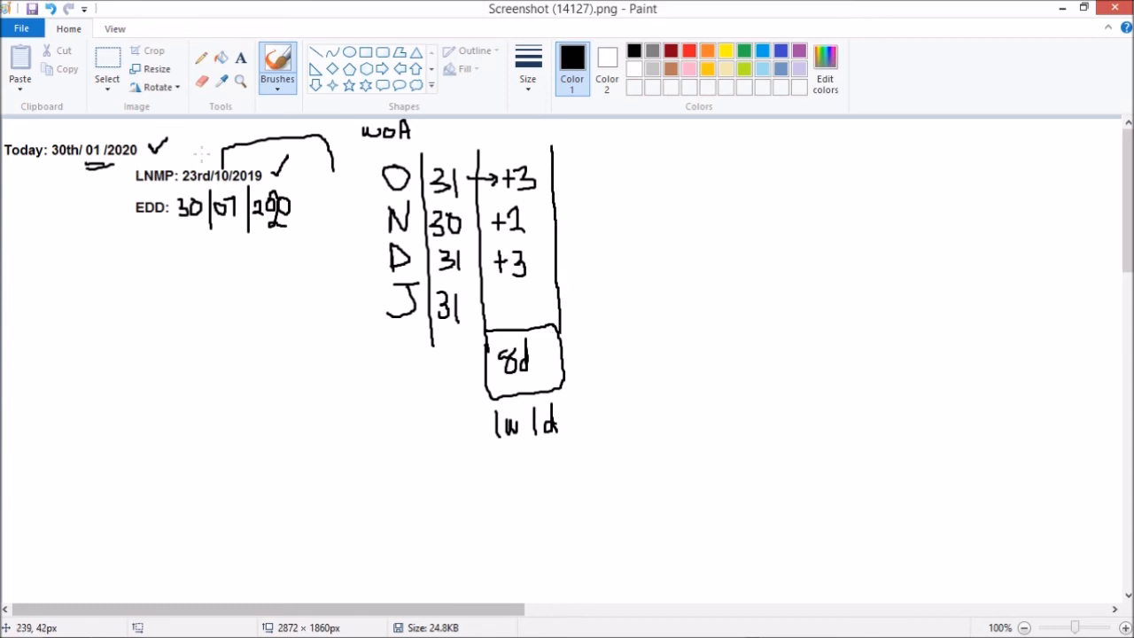
left_click_drag(185, 185, 232, 186)
left_click_drag(552, 174, 557, 228)
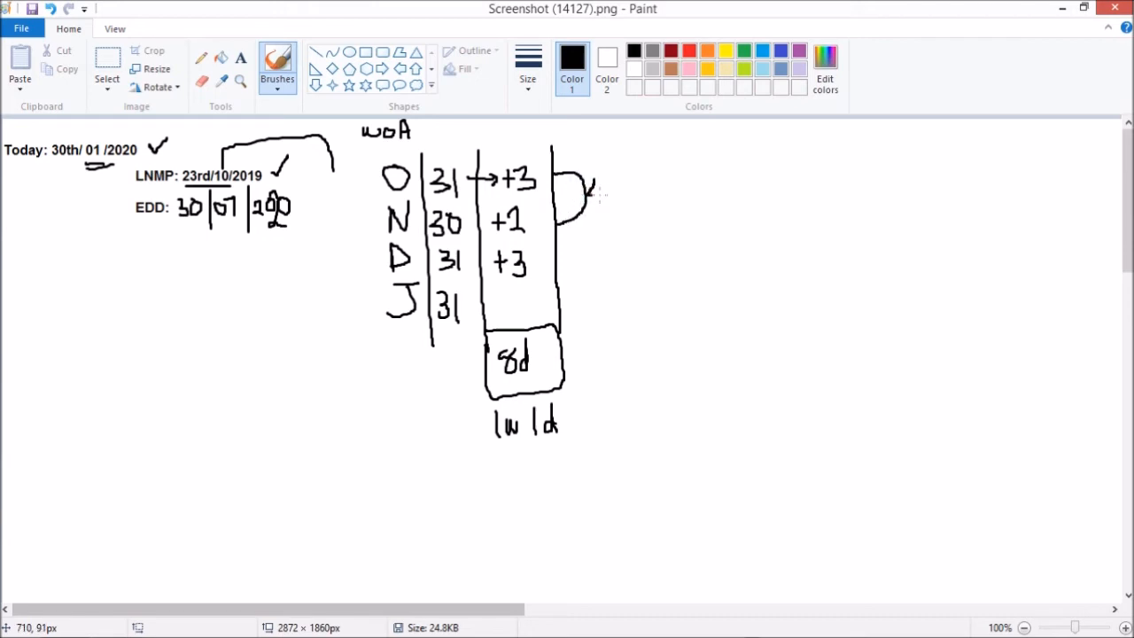
Bracket the month rows with a 4 beside each of the three brackets.
mouse_move(586, 186)
left_mouse_down()
mouse_move(609, 191)
mouse_move(606, 206)
left_mouse_up()
left_click_drag(558, 223, 559, 265)
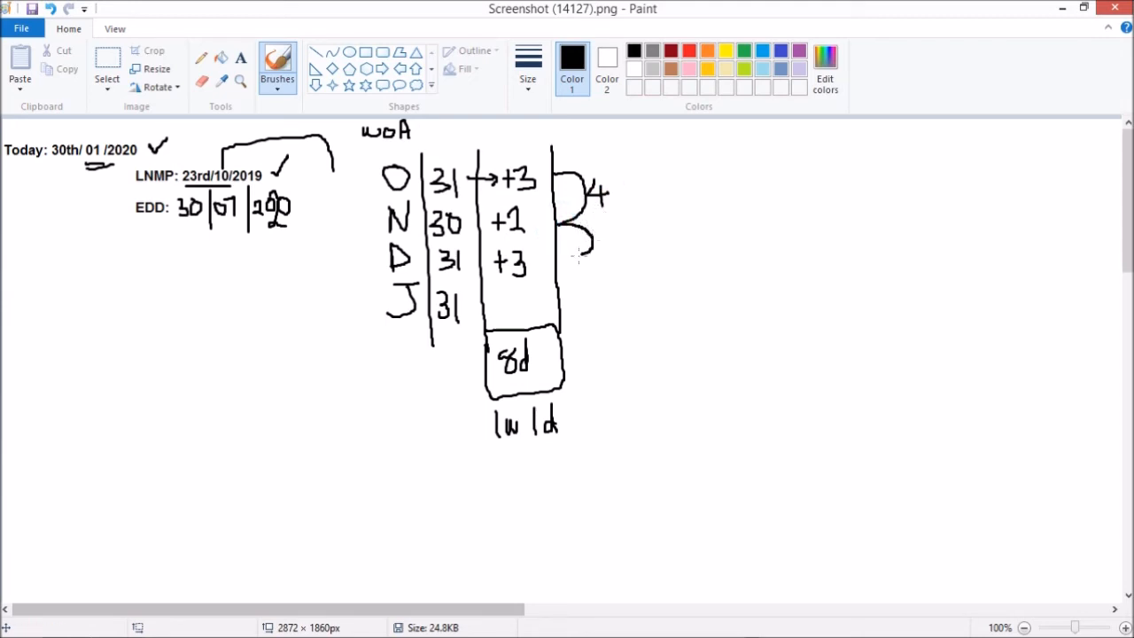
mouse_move(600, 220)
left_mouse_down()
mouse_move(617, 236)
mouse_move(609, 252)
left_mouse_up()
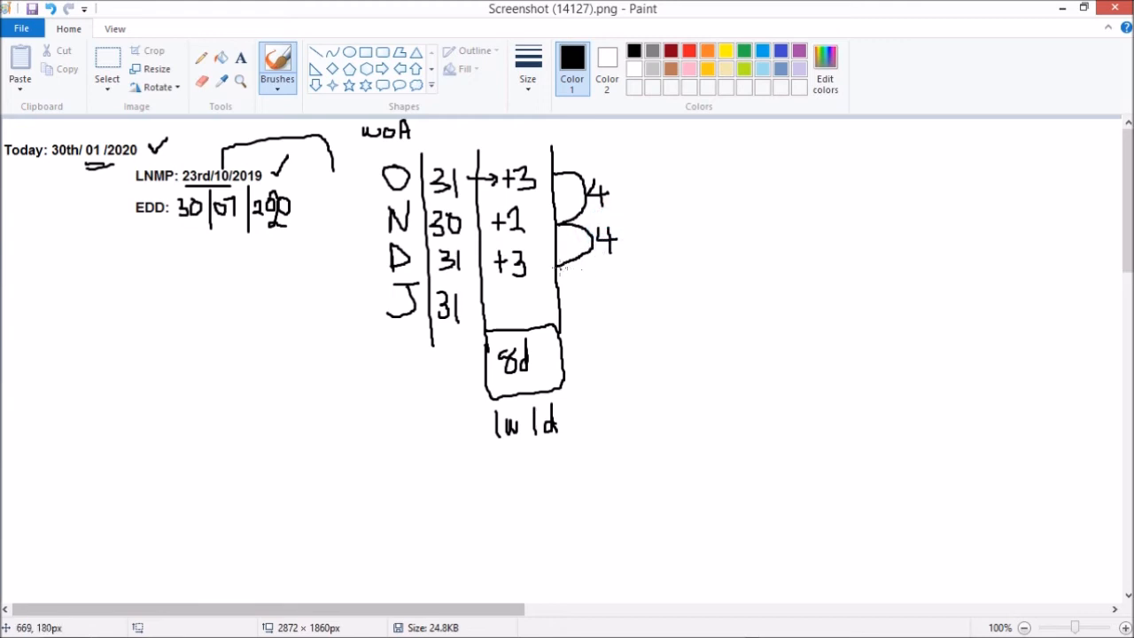
mouse_move(559, 264)
left_mouse_down()
mouse_move(592, 274)
mouse_move(560, 303)
left_mouse_up()
left_click_drag(604, 270, 613, 294)
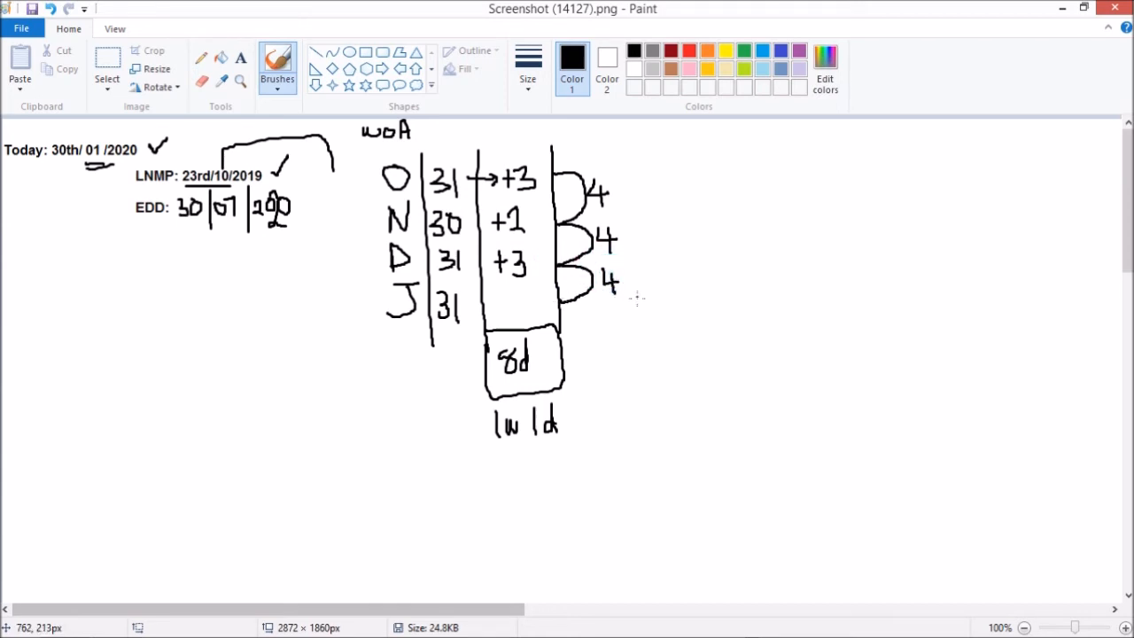
mouse_move(593, 303)
left_mouse_down()
mouse_move(664, 310)
mouse_move(669, 276)
mouse_move(682, 287)
mouse_move(679, 259)
left_mouse_up()
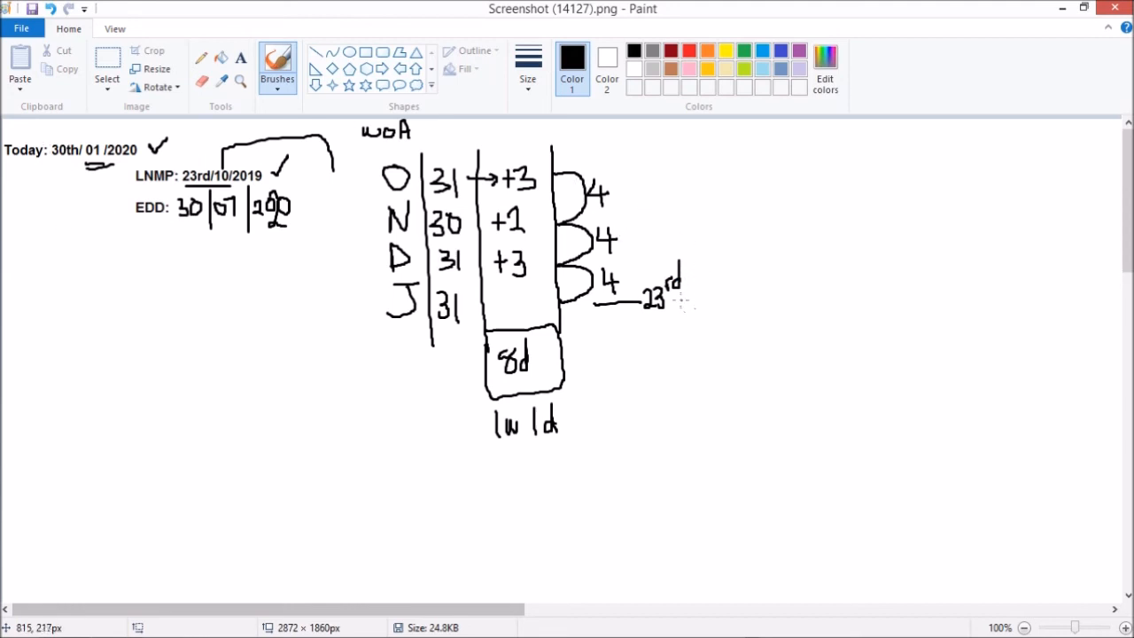
Draw an arrow from 23rd to 30th marked 7d = 1w and rule a total line under 1w 1d.
mouse_move(681, 301)
left_mouse_down()
mouse_move(735, 290)
mouse_move(750, 293)
mouse_move(739, 301)
mouse_move(788, 300)
mouse_move(808, 265)
left_mouse_up()
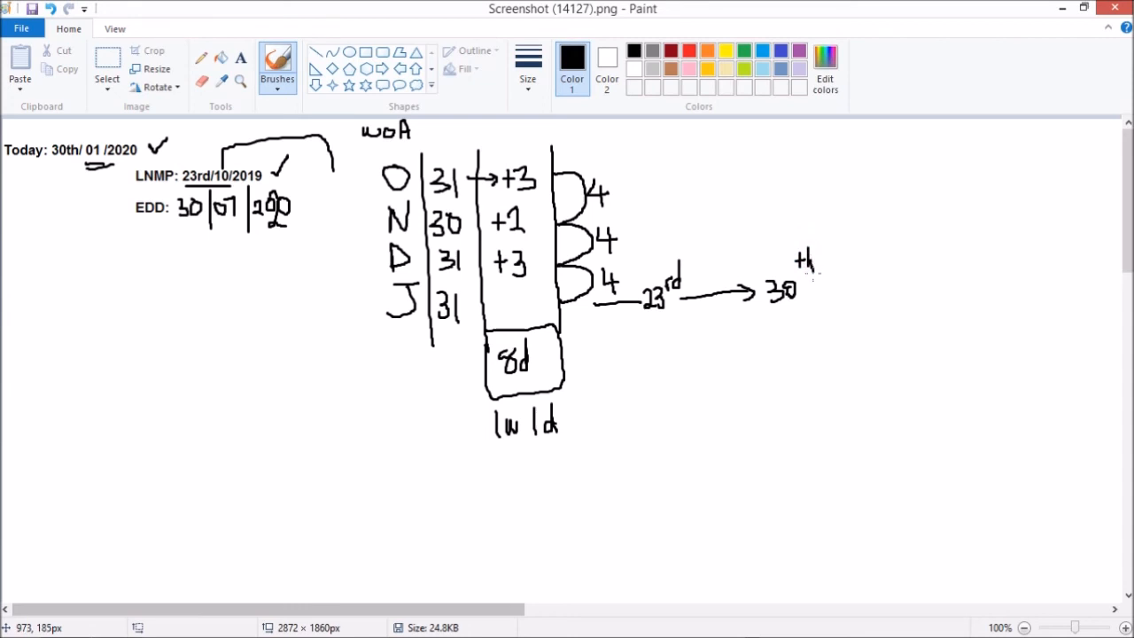
mouse_move(698, 314)
left_mouse_down()
mouse_move(714, 315)
mouse_move(719, 337)
mouse_move(774, 319)
left_mouse_up()
left_click_drag(762, 328, 815, 327)
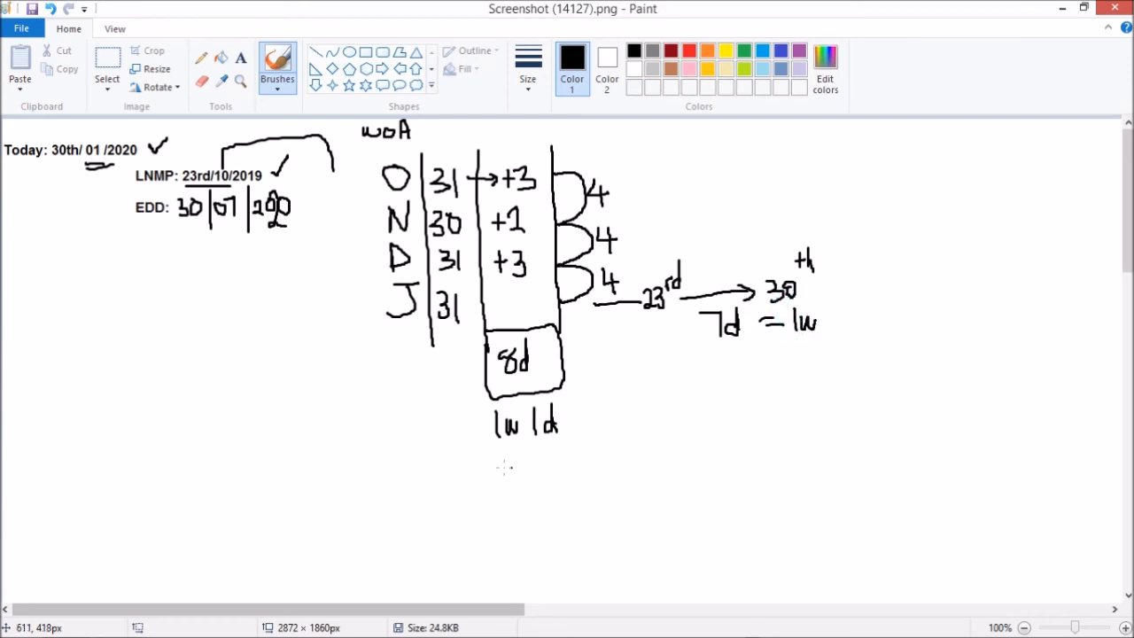
left_click_drag(499, 467, 802, 447)
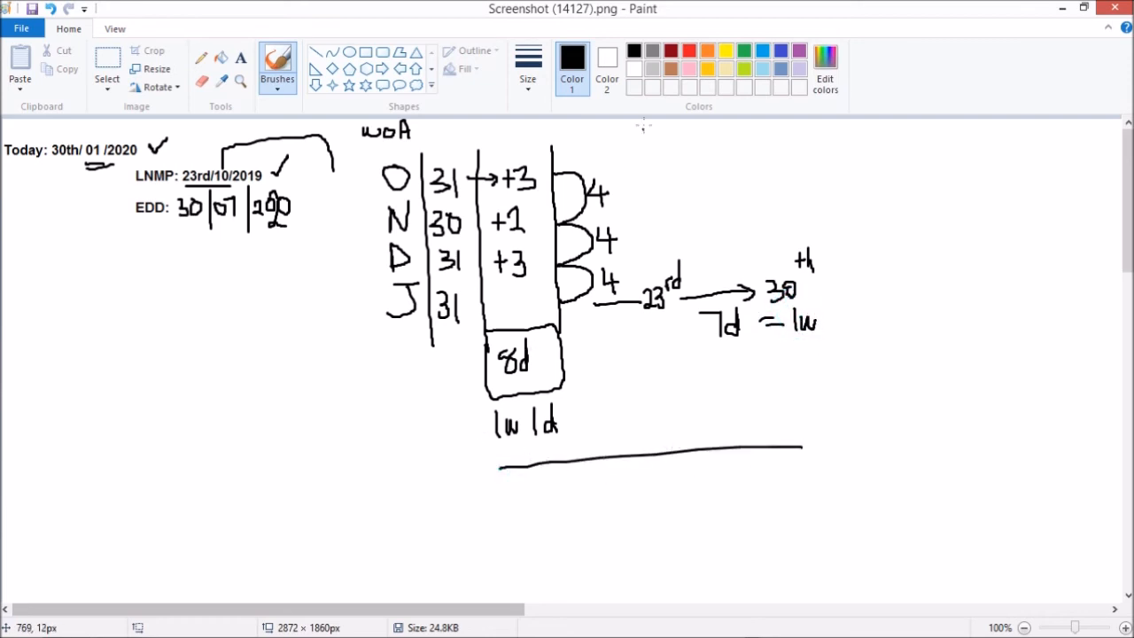
left_click(669, 54)
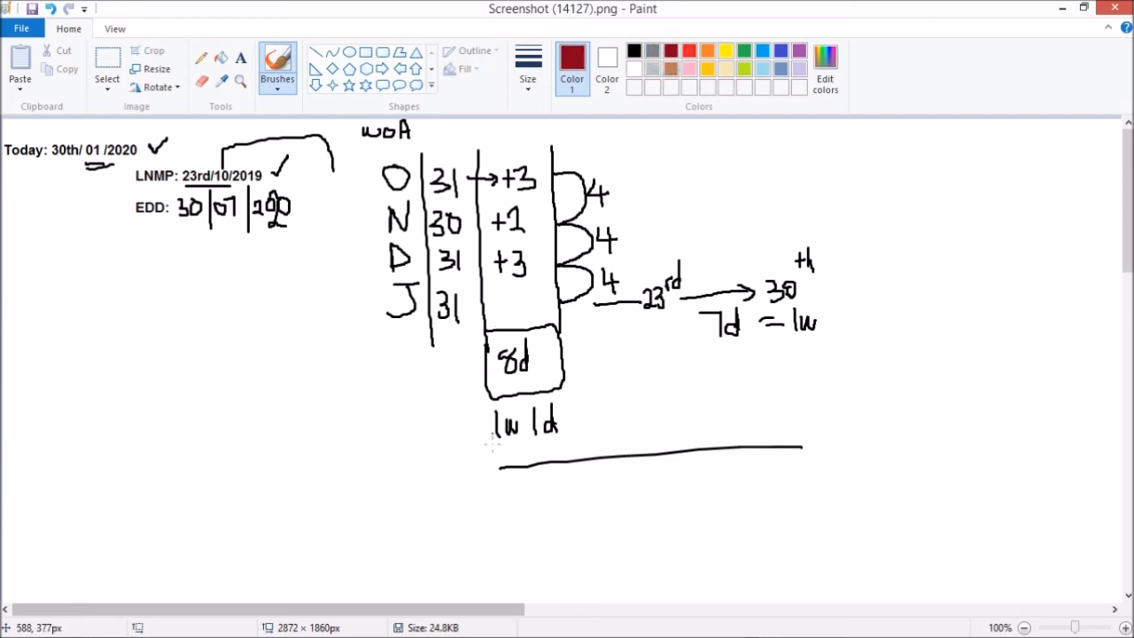
In red, tick 1w 1d and bracket the three 4s labelled 12w.
left_click_drag(501, 444, 569, 429)
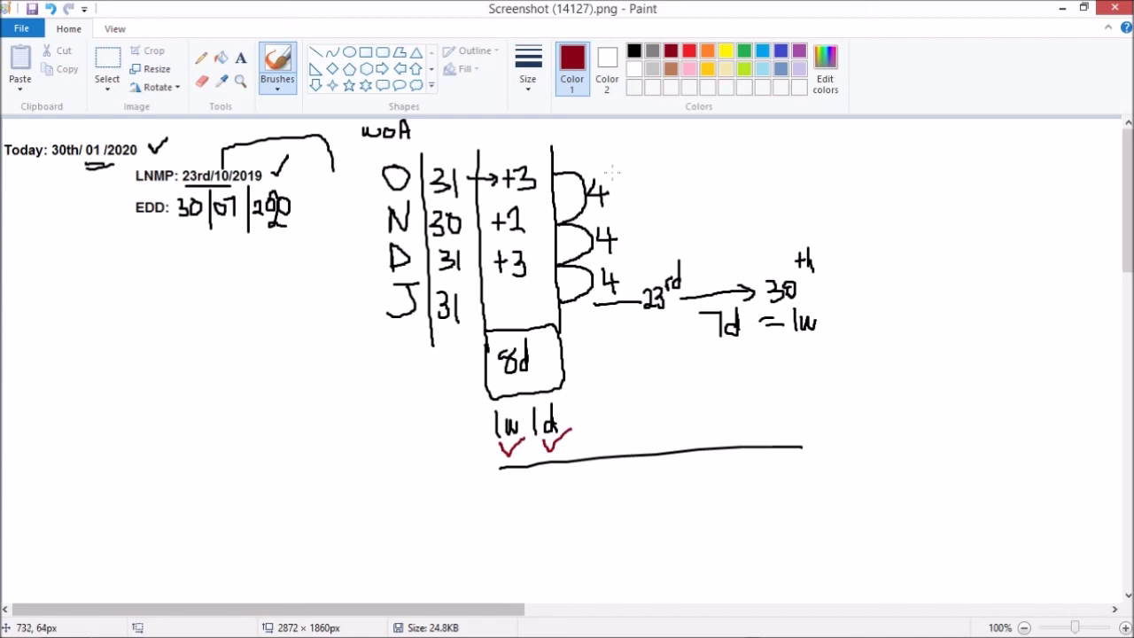
left_click_drag(611, 172, 631, 274)
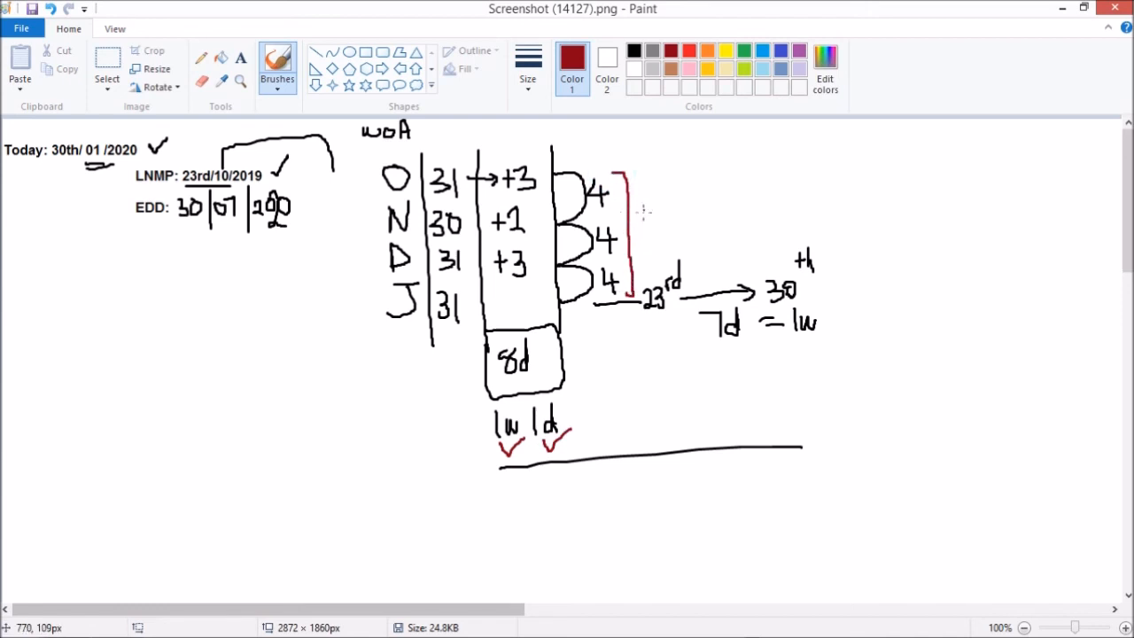
mouse_move(644, 203)
left_mouse_down()
mouse_move(645, 229)
mouse_move(693, 214)
left_mouse_up()
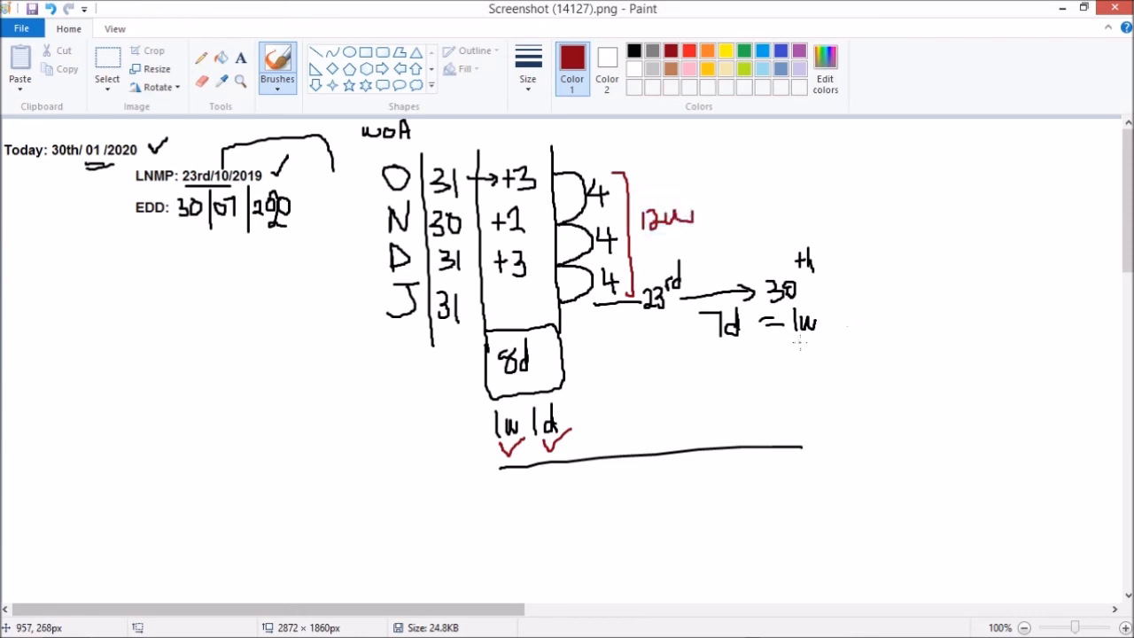
Underline the 1w, write the 14w 1d total below the line, and bring up the online due date calculator.
left_click_drag(794, 347, 831, 340)
mouse_move(634, 468)
left_mouse_down()
mouse_move(636, 496)
mouse_move(704, 469)
mouse_move(728, 489)
mouse_move(737, 474)
mouse_move(751, 485)
left_mouse_up()
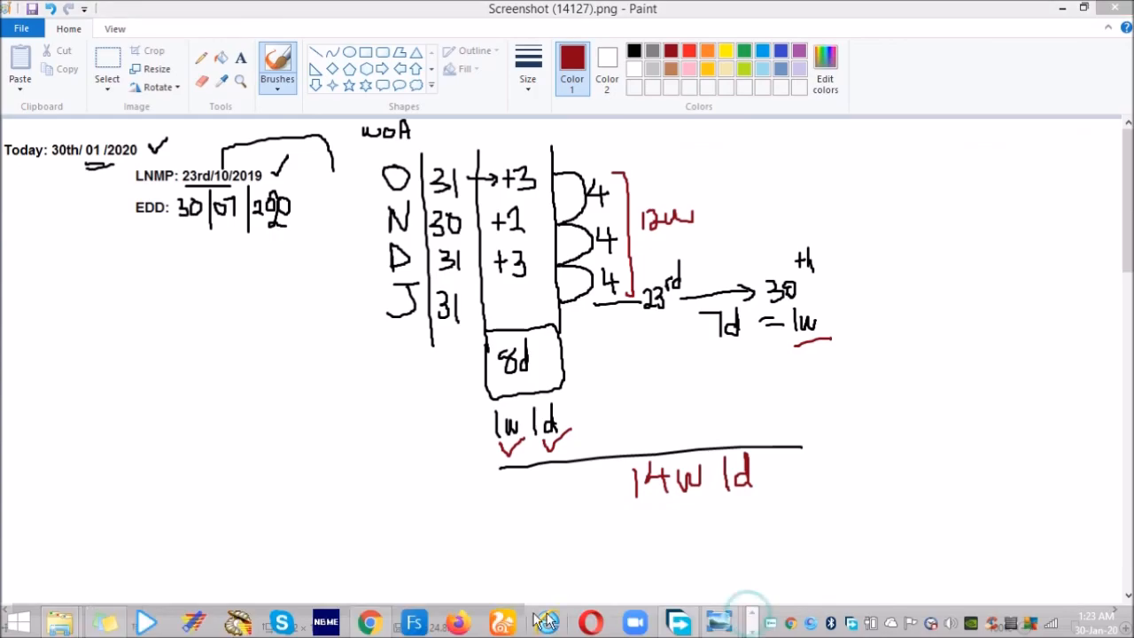
left_click(370, 627)
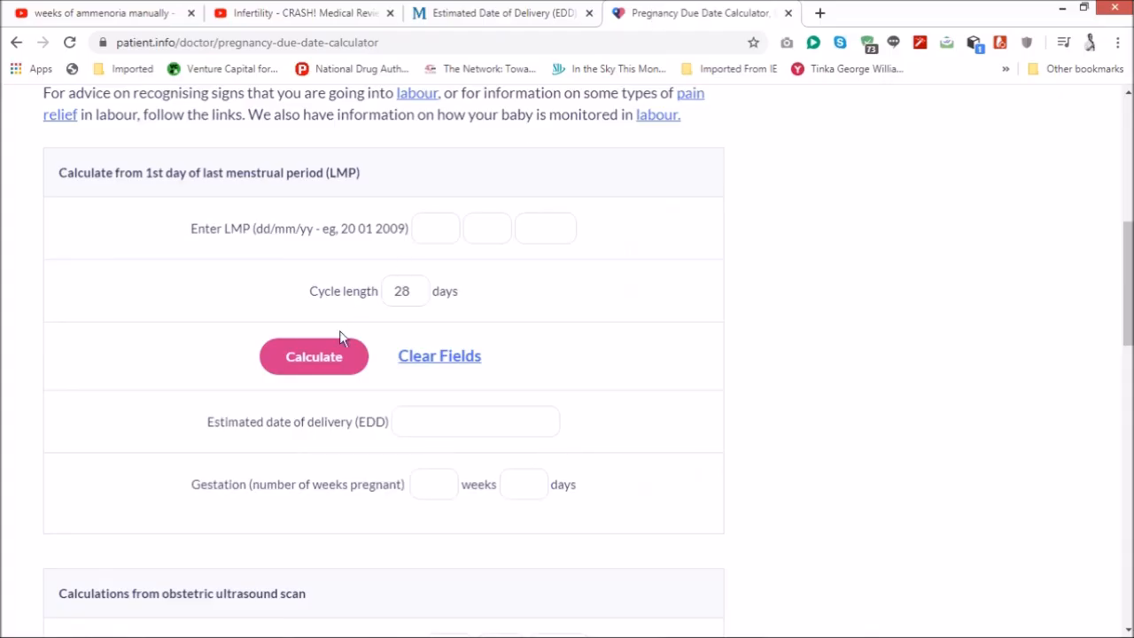
Enter LMP 23/10/2019 in the calculator and calculate the gestation.
left_click(434, 229)
type("23")
left_click(487, 229)
type("1")
type("0")
left_click(538, 229)
type("2")
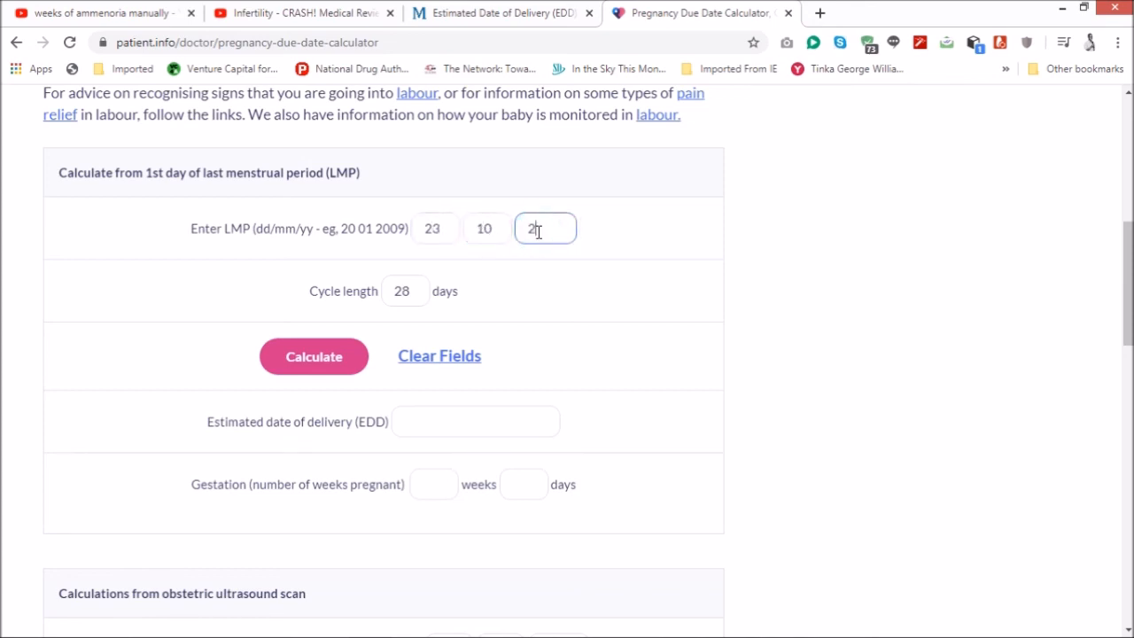
type("019")
left_click(314, 356)
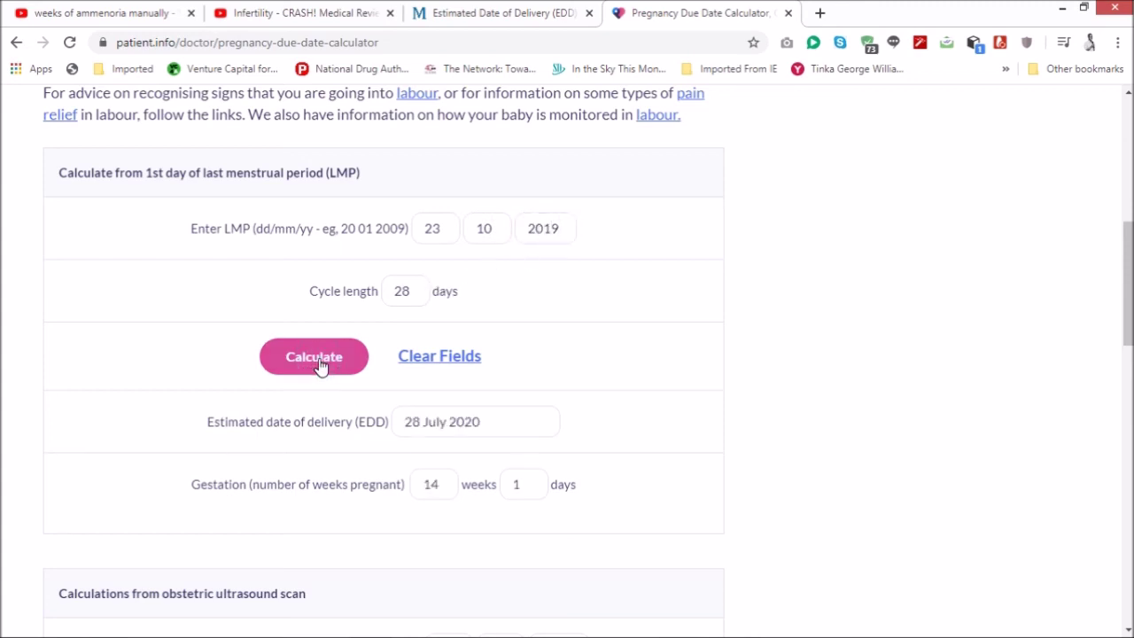
Highlight the 14 weeks 1 day result, return to Paint and underline 14w 1d in red.
double_click(425, 483)
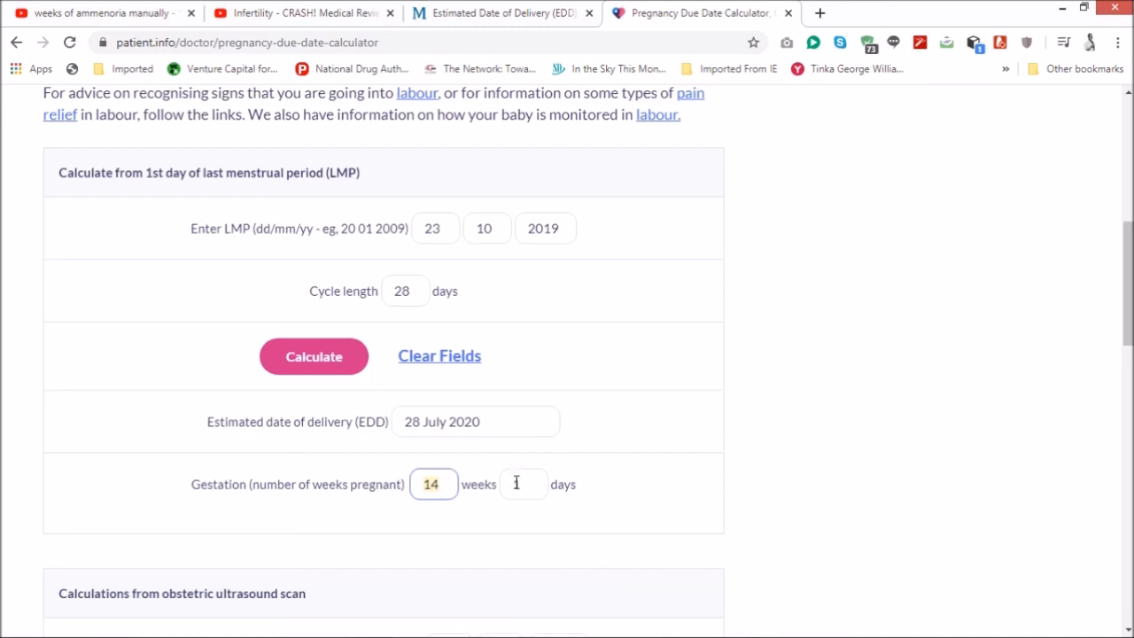
left_click(515, 482)
left_click(1062, 9)
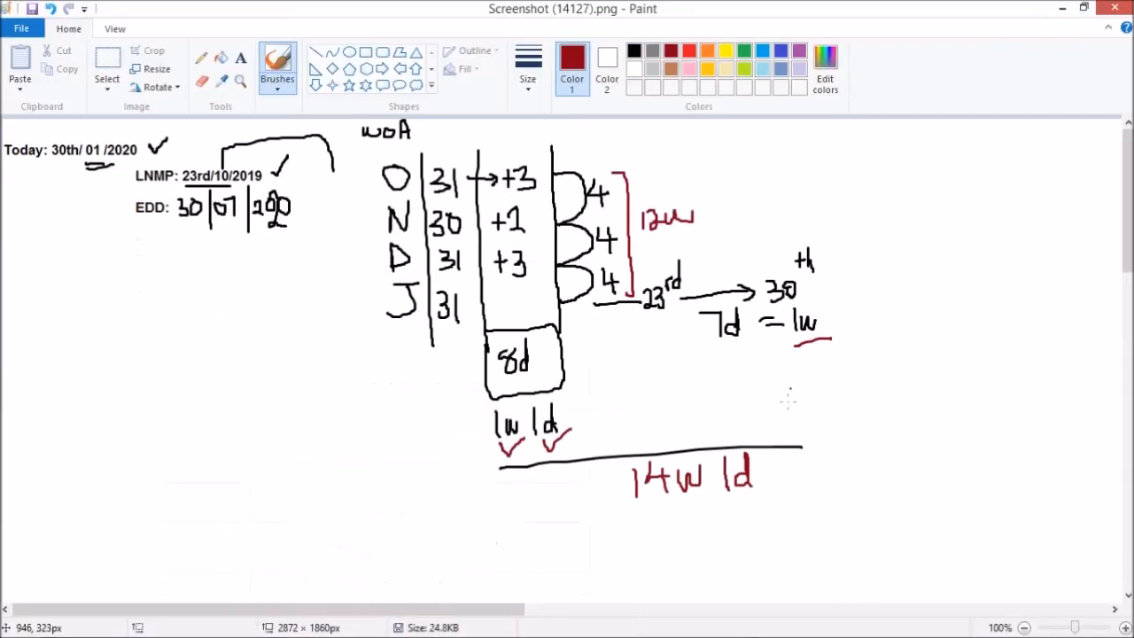
left_click_drag(786, 498, 629, 523)
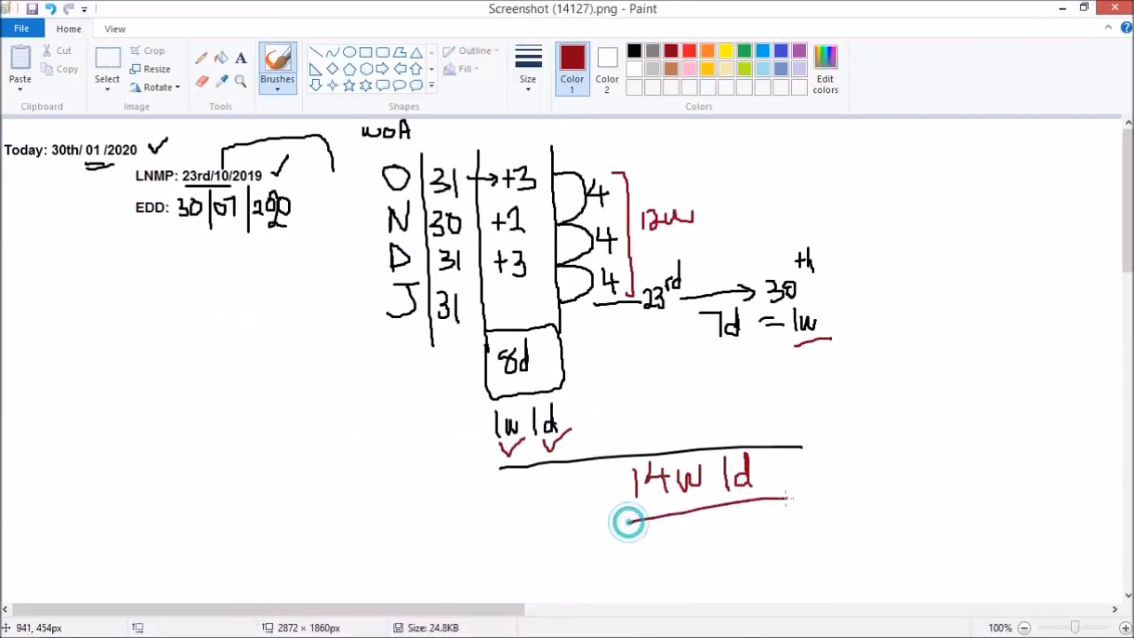